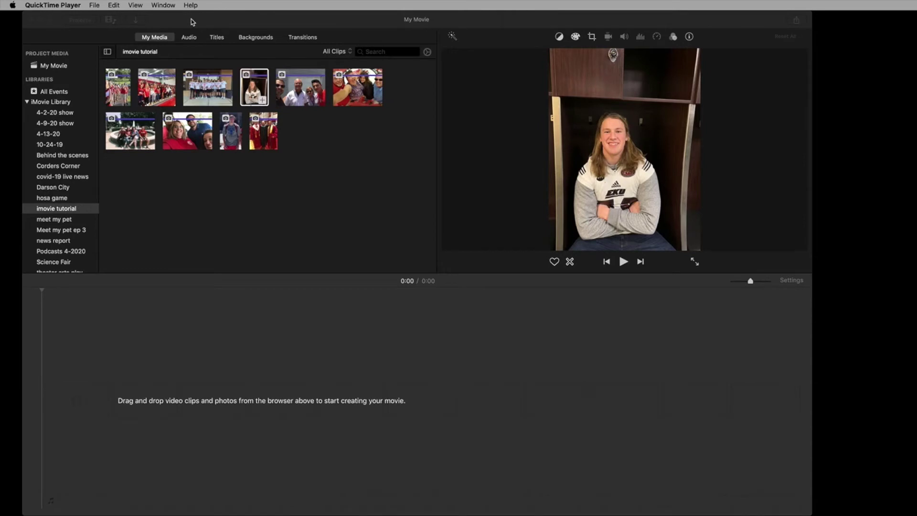
Bring the iMovie window to the front and open the iMovie menu.
click(191, 21)
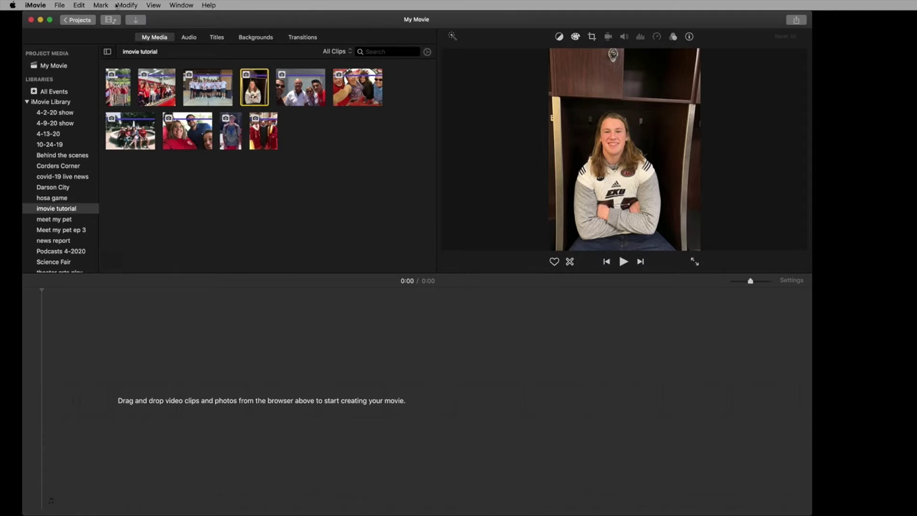
click(37, 5)
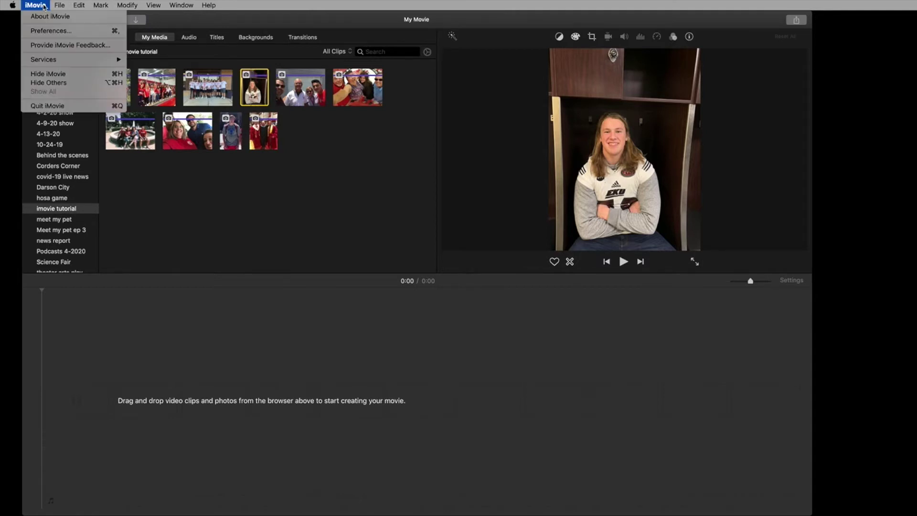
In Preferences, set Photo Placement to Fit and change Photo Duration from 4.0 to 6.0 seconds.
click(52, 32)
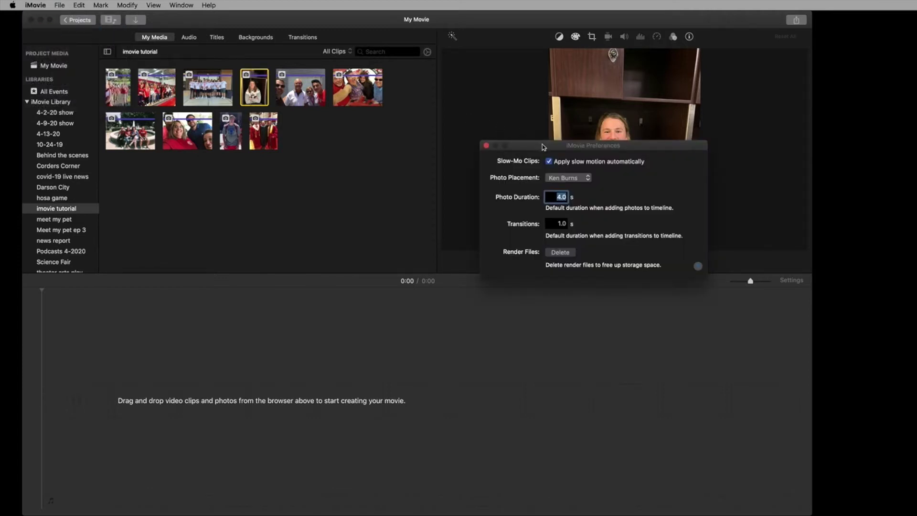
drag(543, 146, 369, 127)
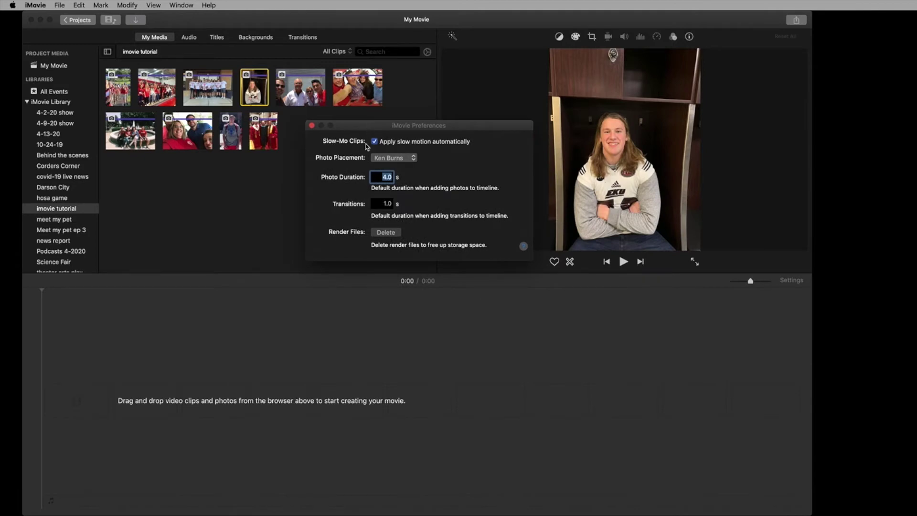
click(414, 160)
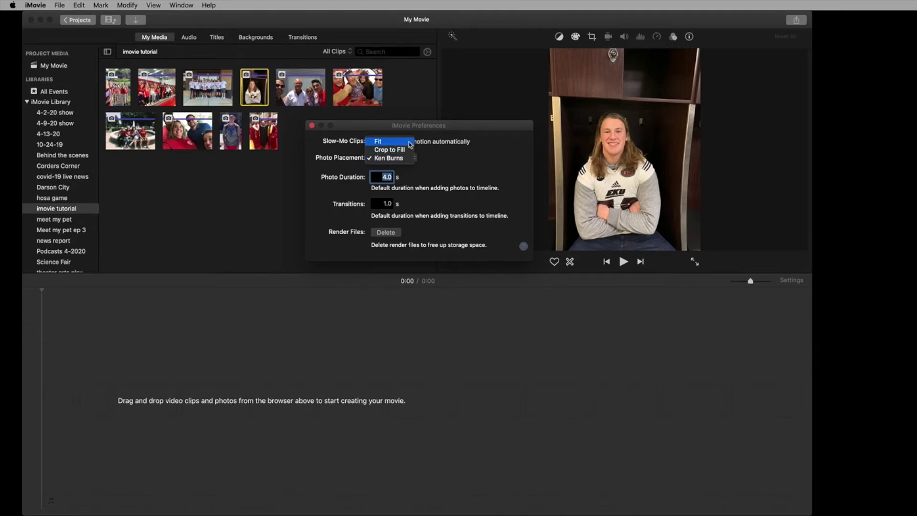
click(410, 142)
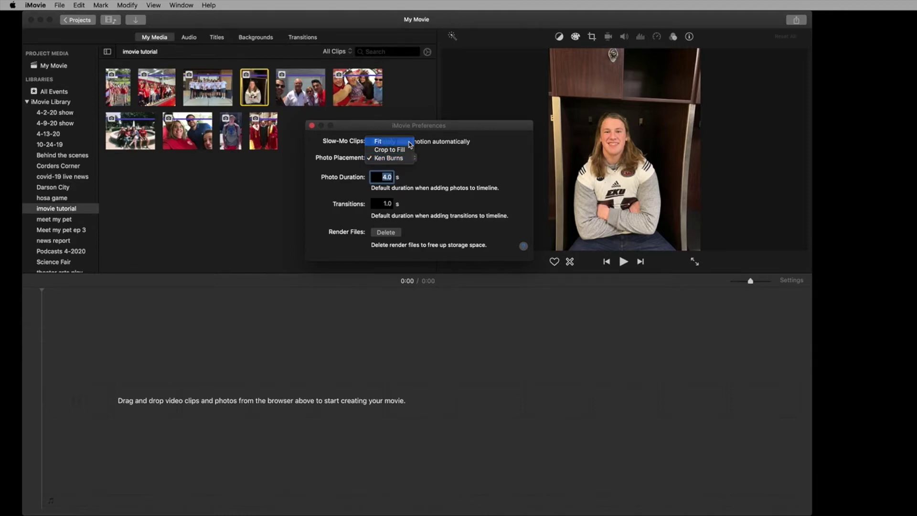
click(376, 176)
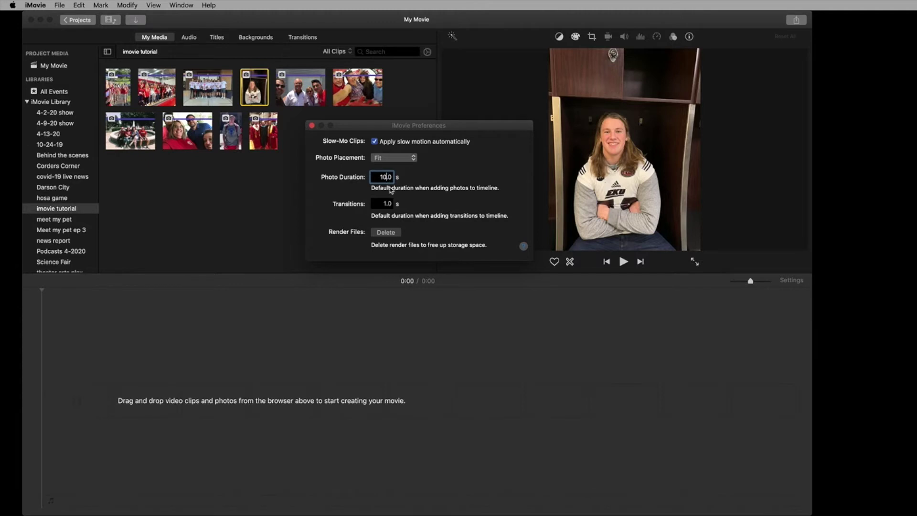
key(BackSpace)
key(BackSpace)
Close Preferences, add the locker portrait stretched to 10.0 s, followed by the marching band photo.
click(312, 125)
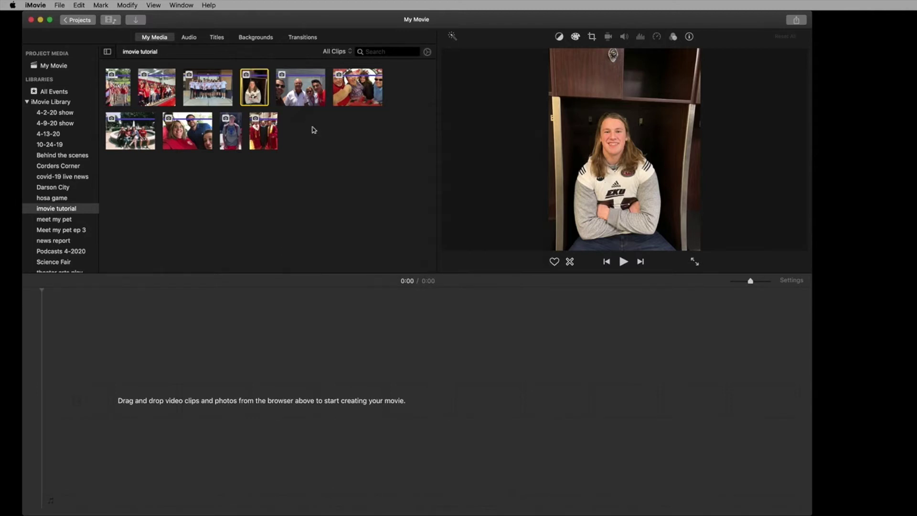
drag(254, 87, 71, 404)
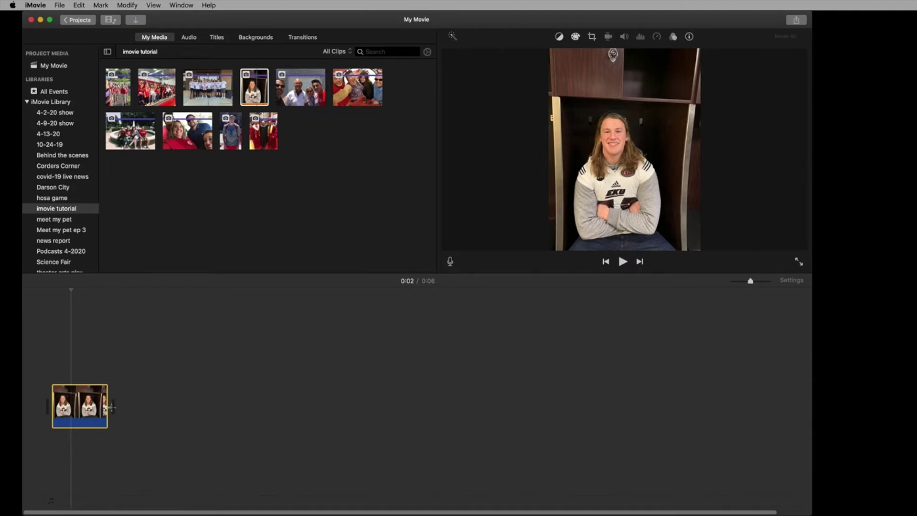
drag(110, 408, 148, 407)
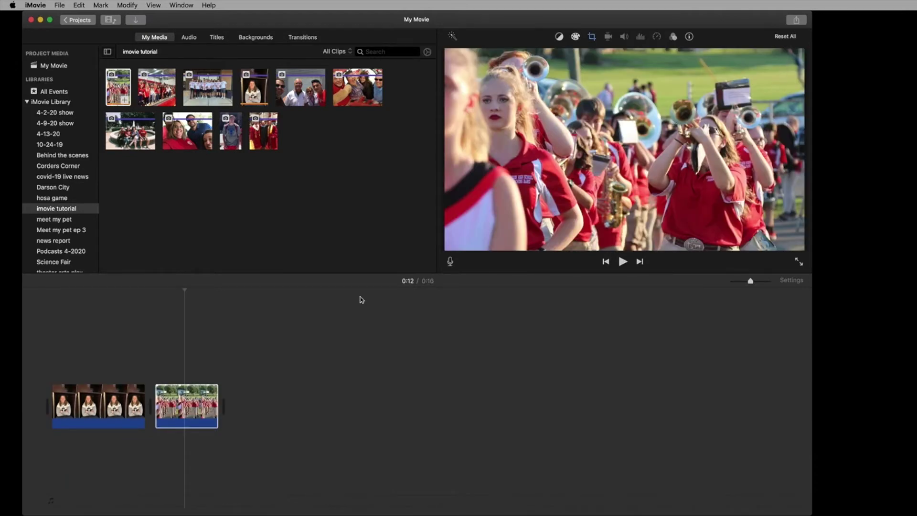
click(199, 406)
Open the marching band clip's info panel and begin entering a new duration.
click(690, 37)
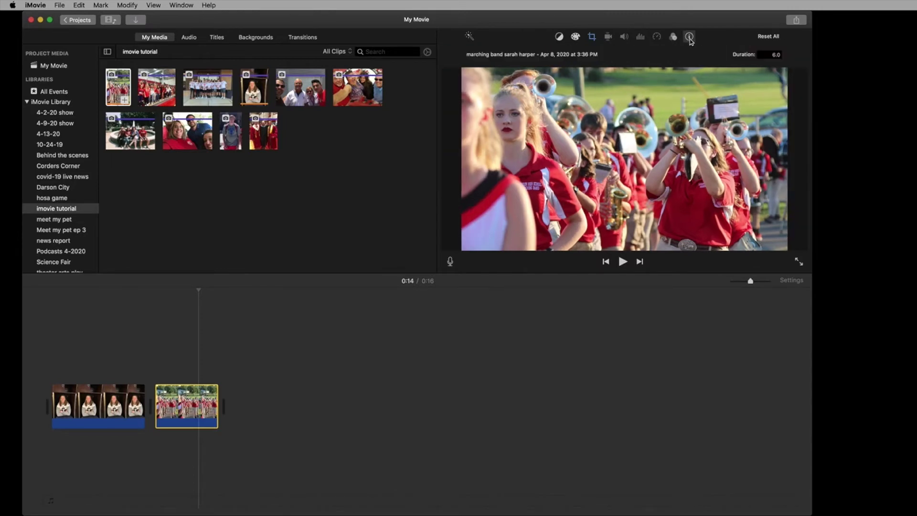
click(767, 55)
text(1)
click(690, 37)
click(690, 37)
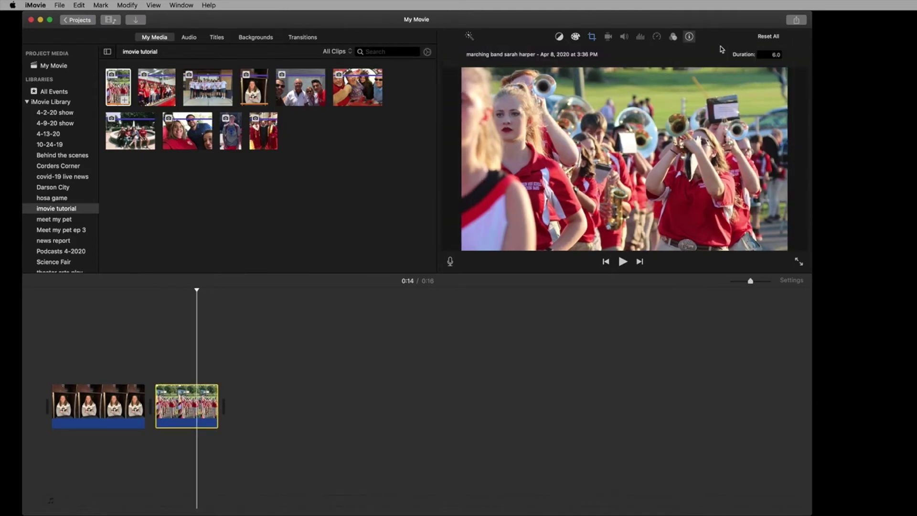
click(764, 54)
text(10)
Set the marching band clip's duration to 10 seconds and confirm its new length.
click(194, 404)
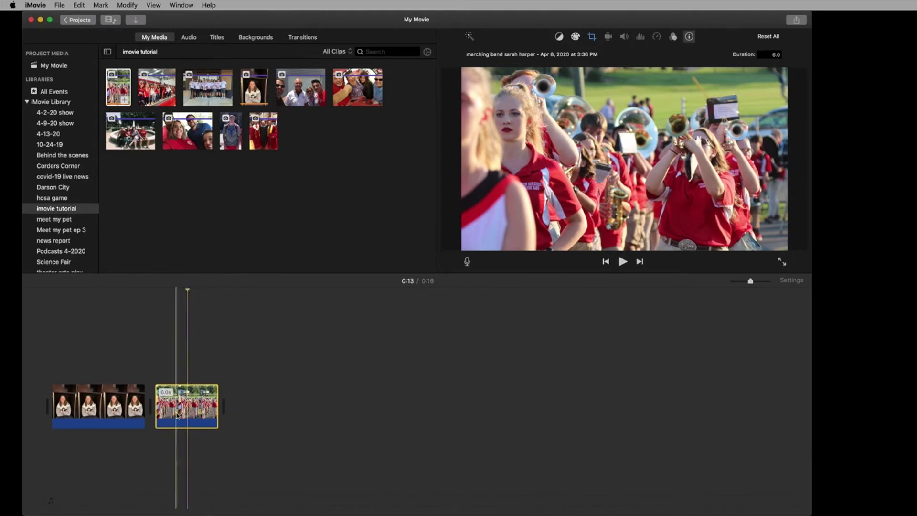
click(770, 55)
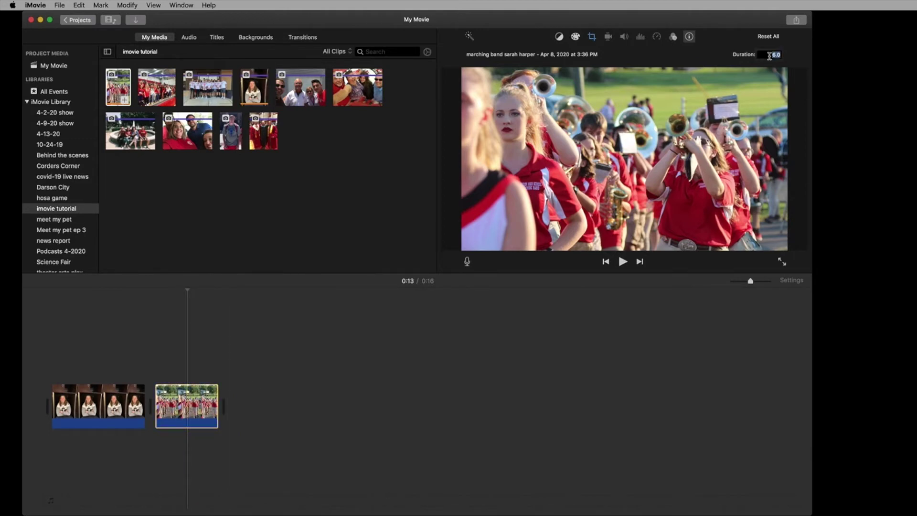
text(10)
key(Return)
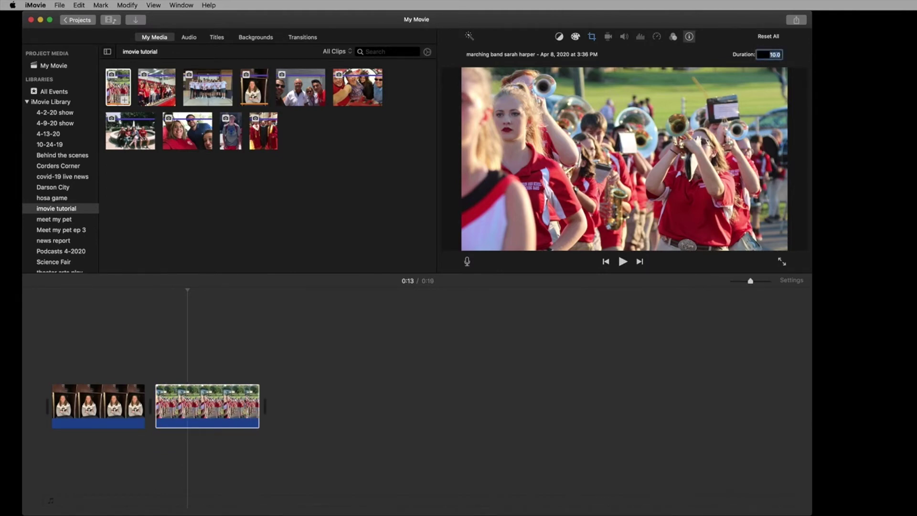
click(201, 358)
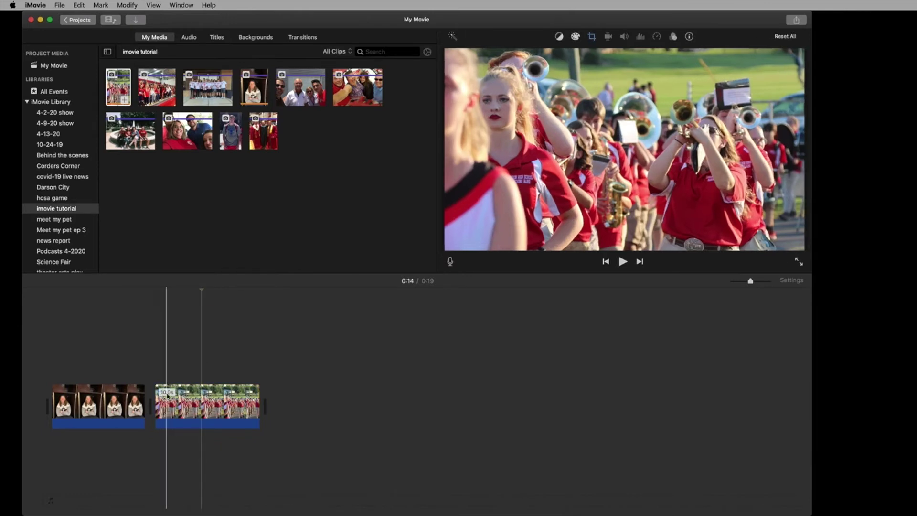
click(224, 404)
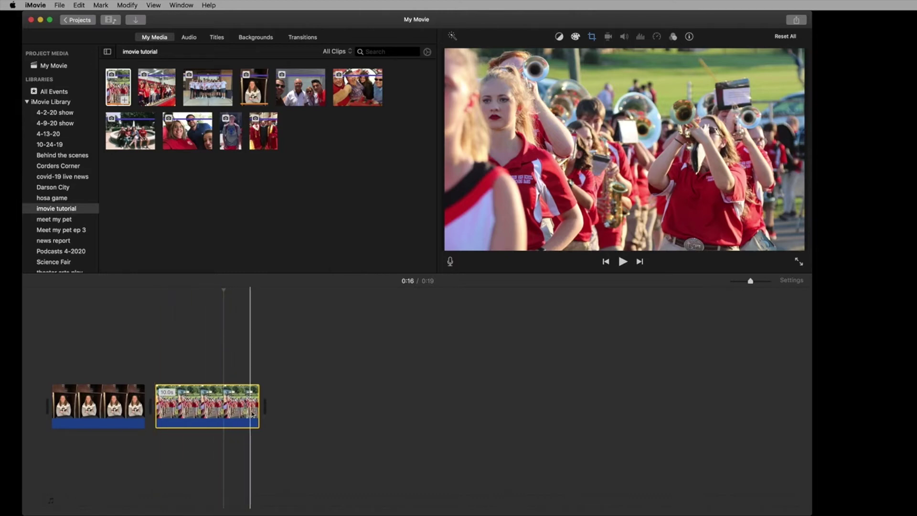
click(276, 411)
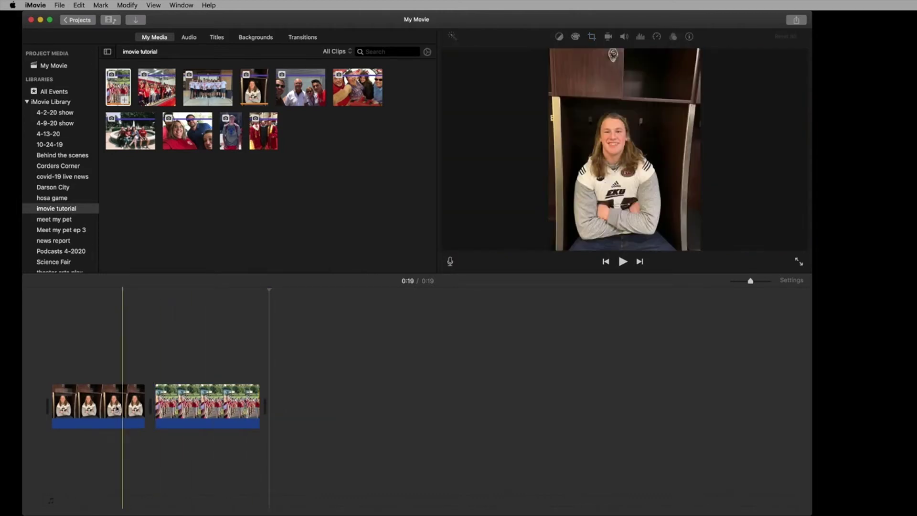
Apply a Ken Burns pan to the locker portrait, nudging the start frame and lowering the end frame.
click(111, 406)
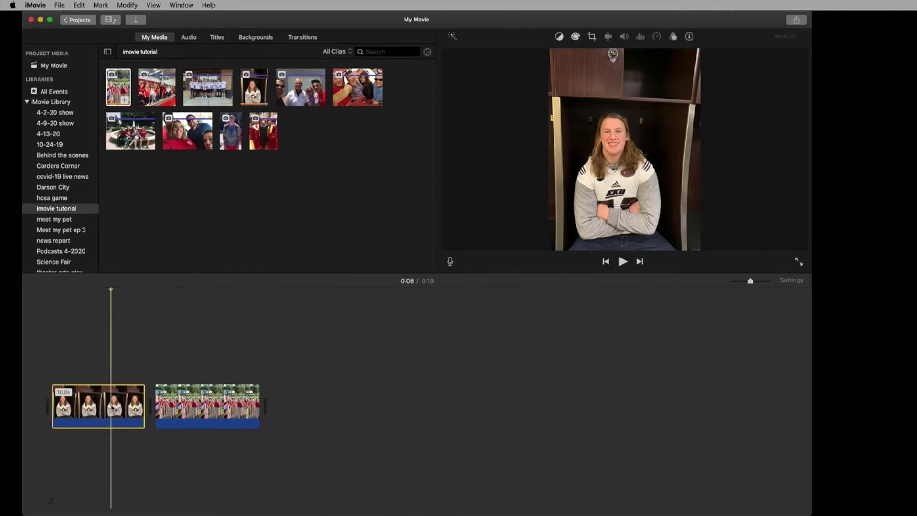
click(592, 38)
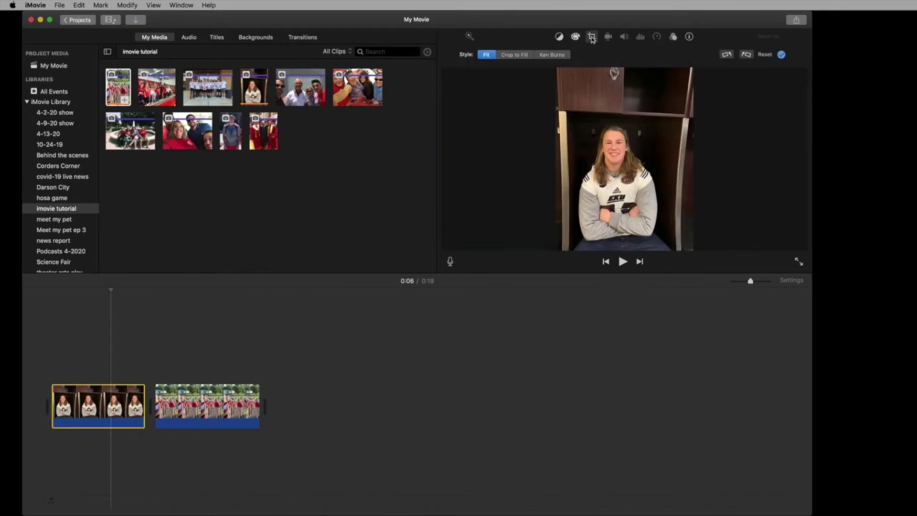
click(545, 57)
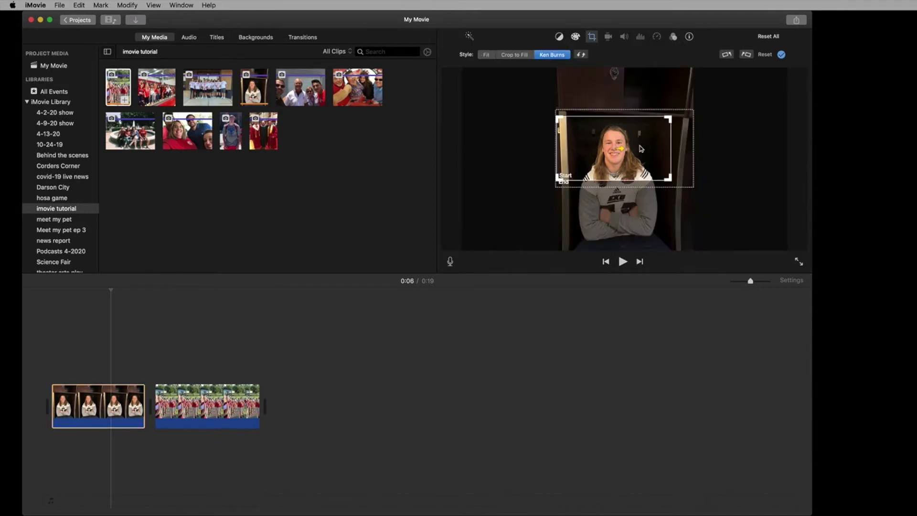
drag(641, 148, 647, 150)
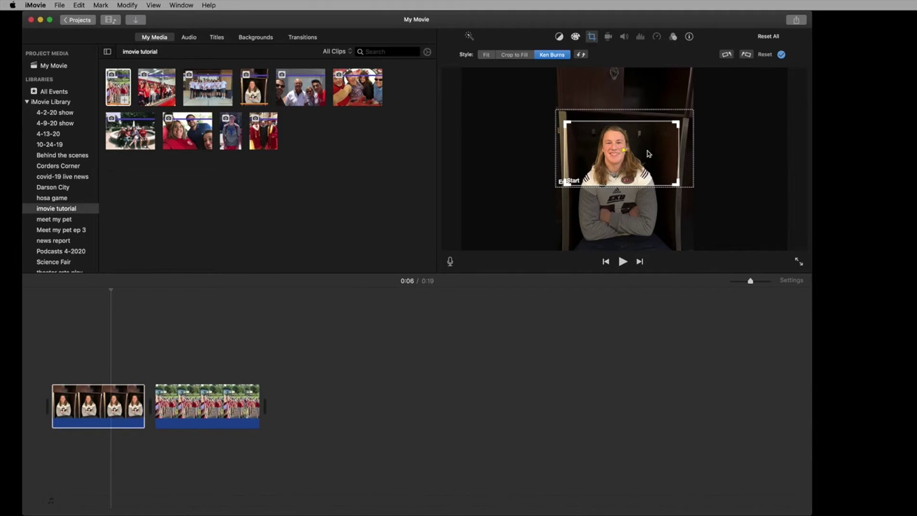
click(687, 152)
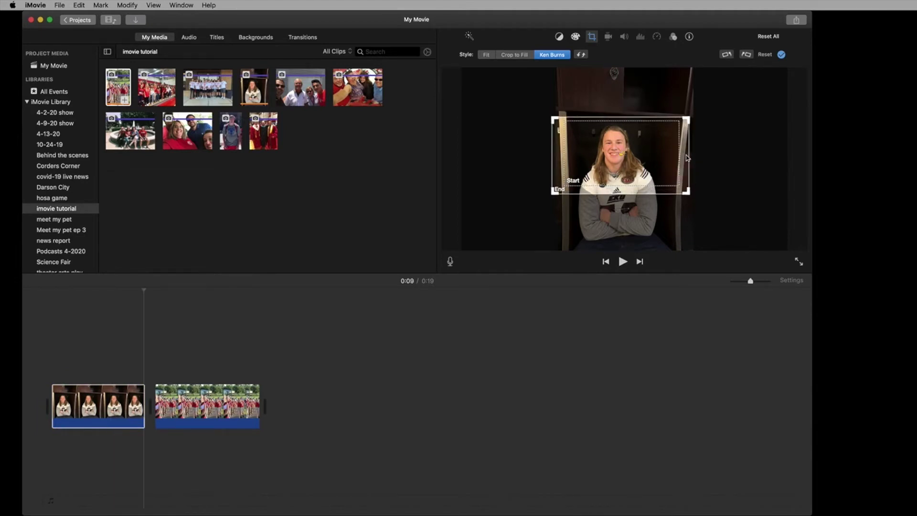
drag(686, 158, 687, 165)
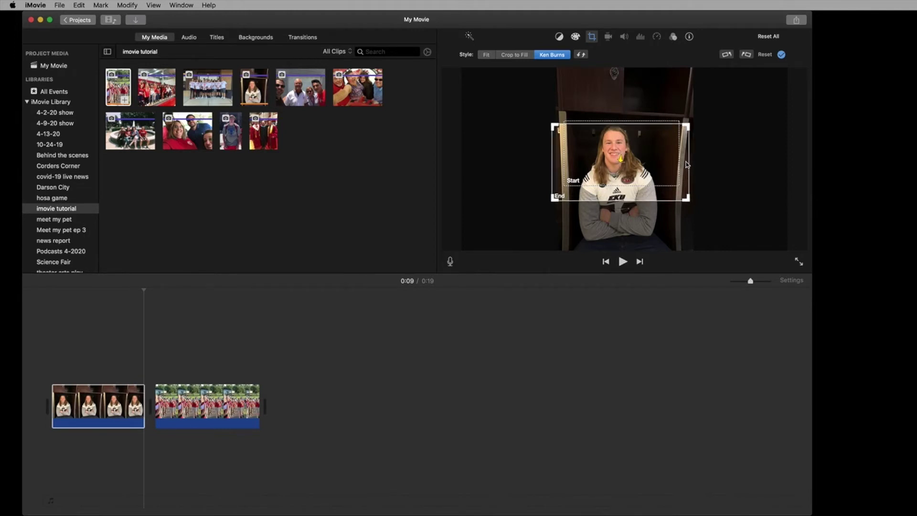
click(782, 56)
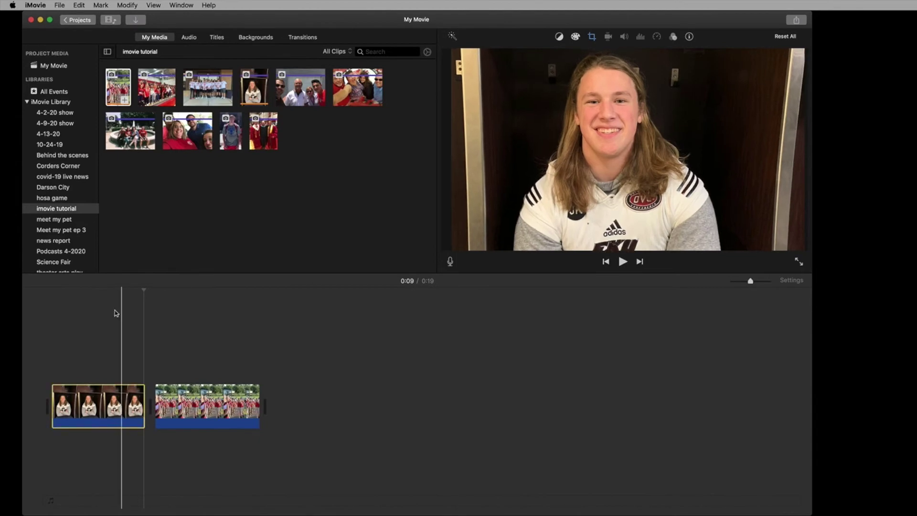
Preview the movie from the start, then trim the marching band clip to 9.5 seconds.
click(51, 338)
key(space)
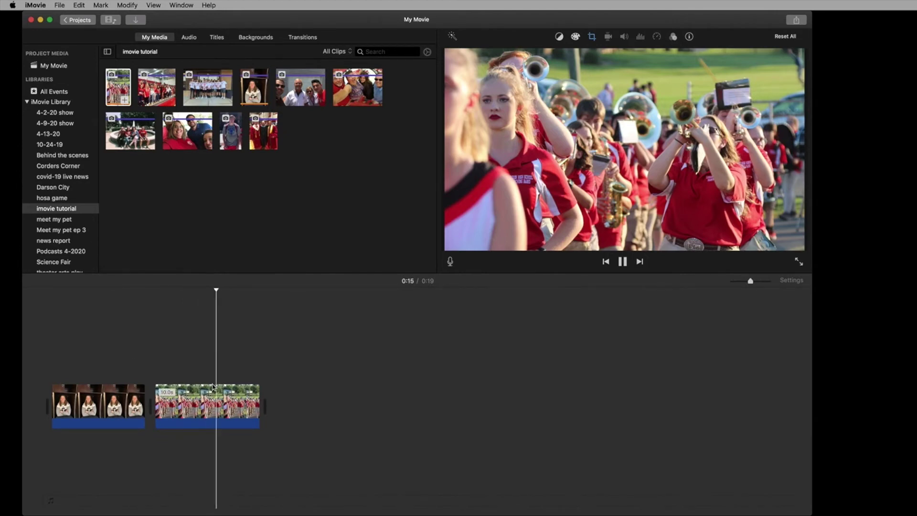
click(139, 327)
key(space)
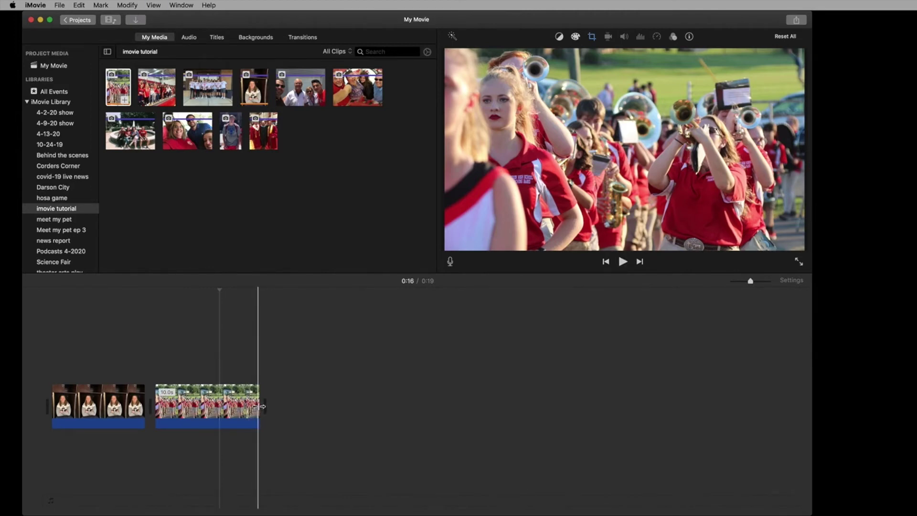
drag(259, 407, 223, 406)
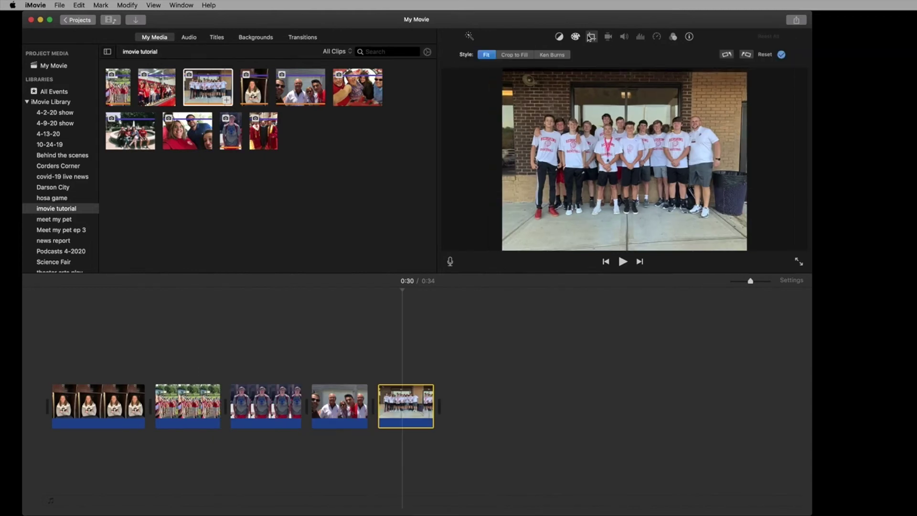
Set the team photo to Crop to Fill and tighten the crop rectangle around the group.
click(506, 56)
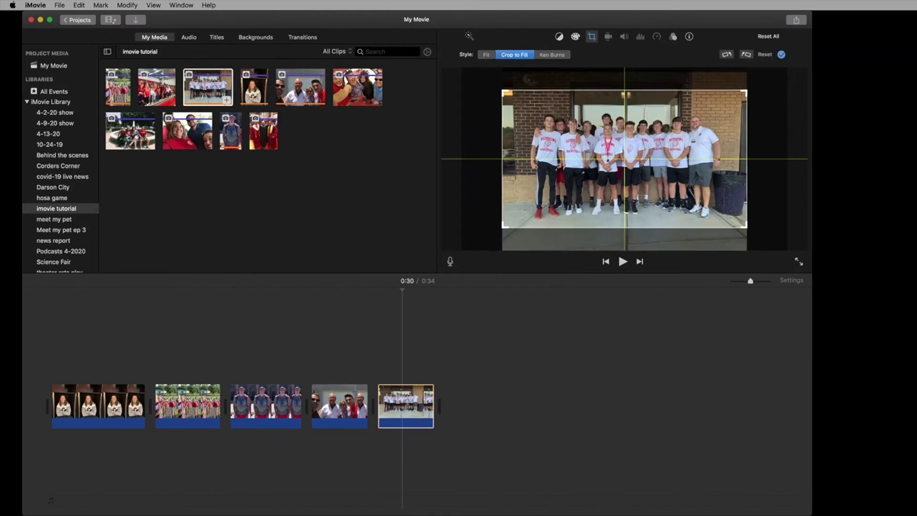
drag(505, 227, 529, 218)
drag(643, 157, 630, 163)
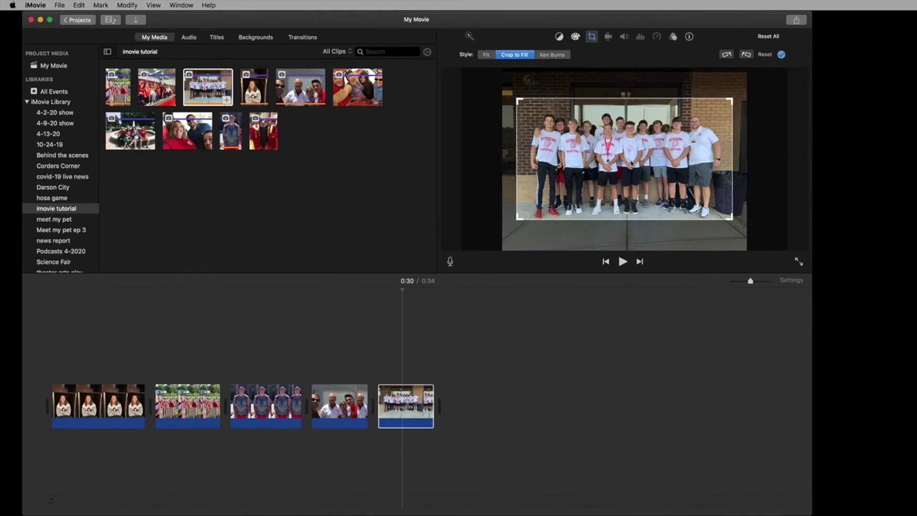
Apply the crop to the team photo and auto-enhance its colours.
click(781, 54)
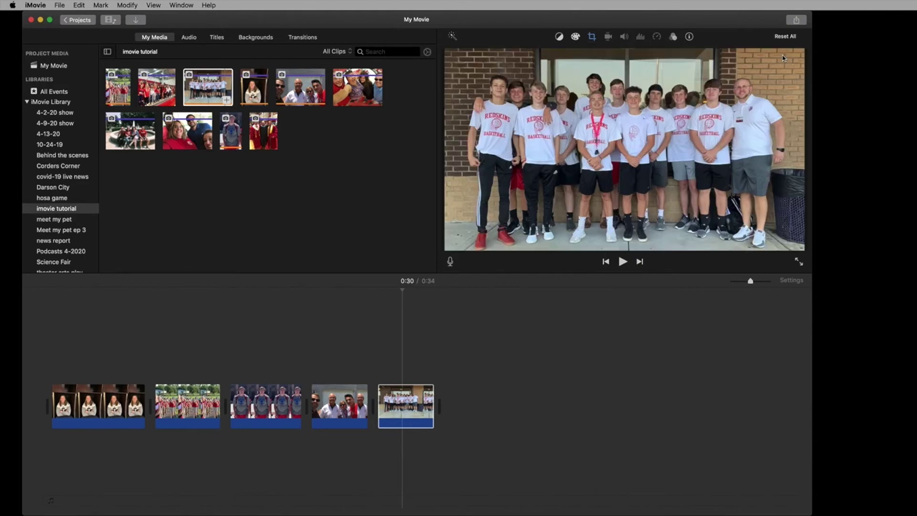
click(400, 406)
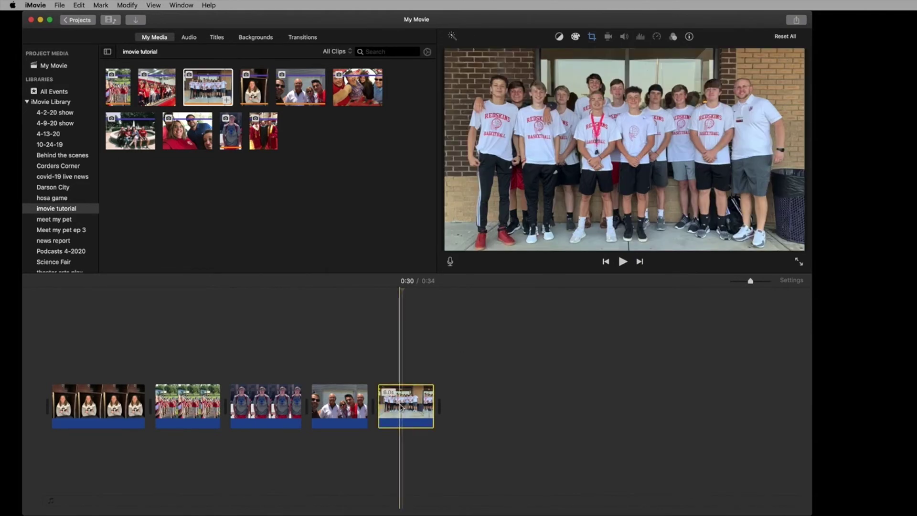
click(452, 37)
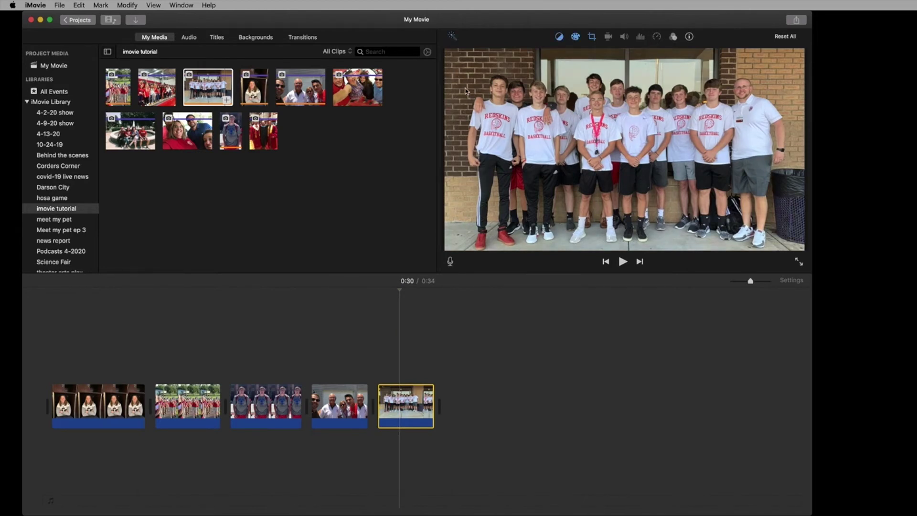
Darken the team photo's brightness and shadows, lift highlights slightly, and lower its saturation.
click(577, 38)
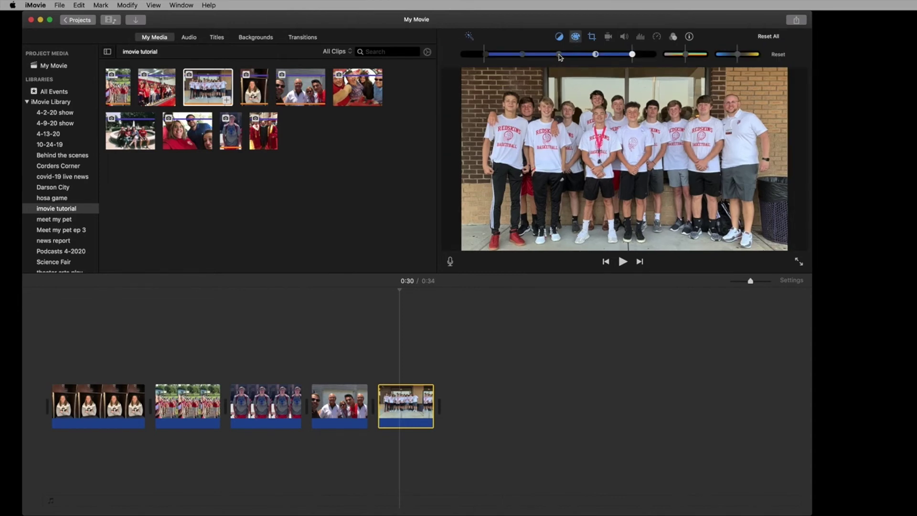
mouse_move(560, 57)
mouse_down()
mouse_move(575, 56)
mouse_move(543, 57)
mouse_up()
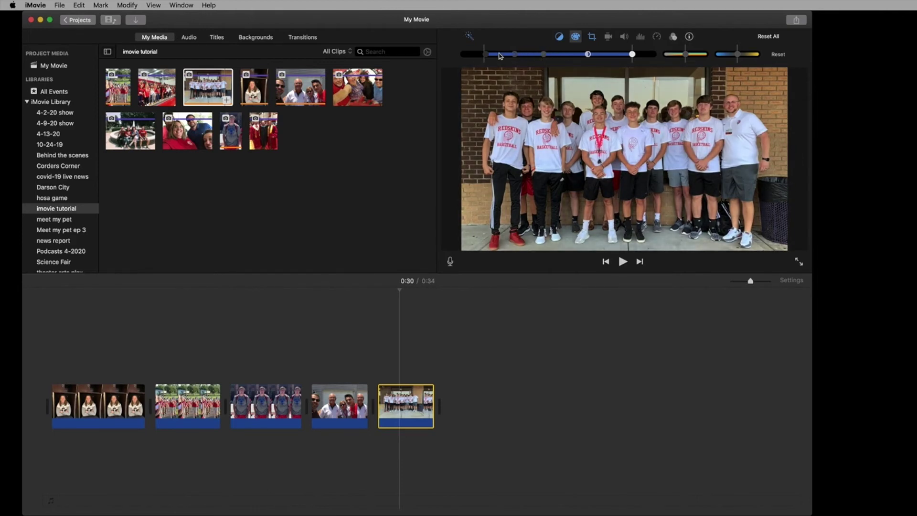
drag(485, 55, 477, 56)
drag(632, 55, 639, 56)
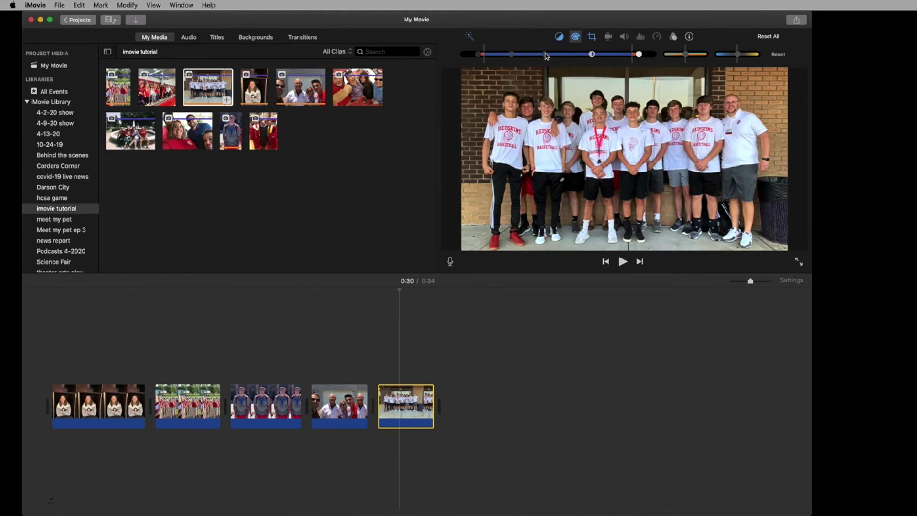
drag(686, 54, 736, 58)
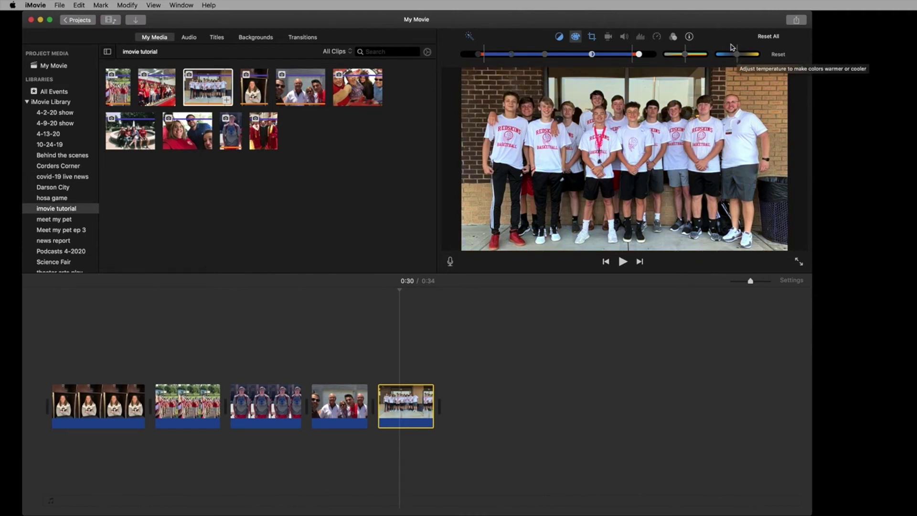
click(578, 38)
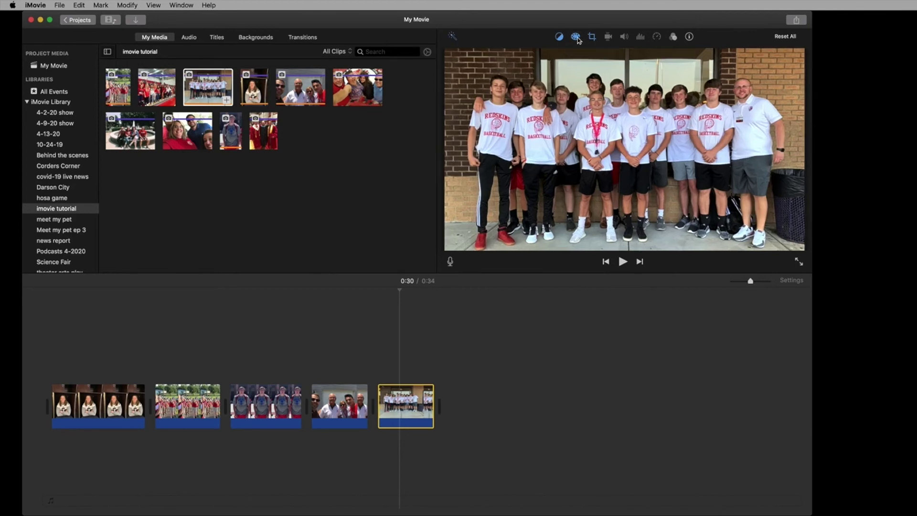
Select the last four photo clips together and set each one's duration to 7.0 seconds.
click(427, 369)
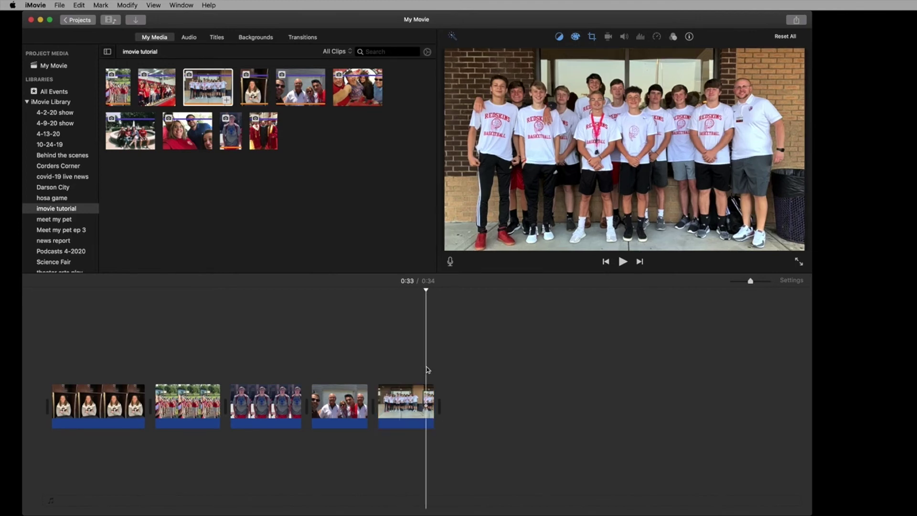
click(166, 364)
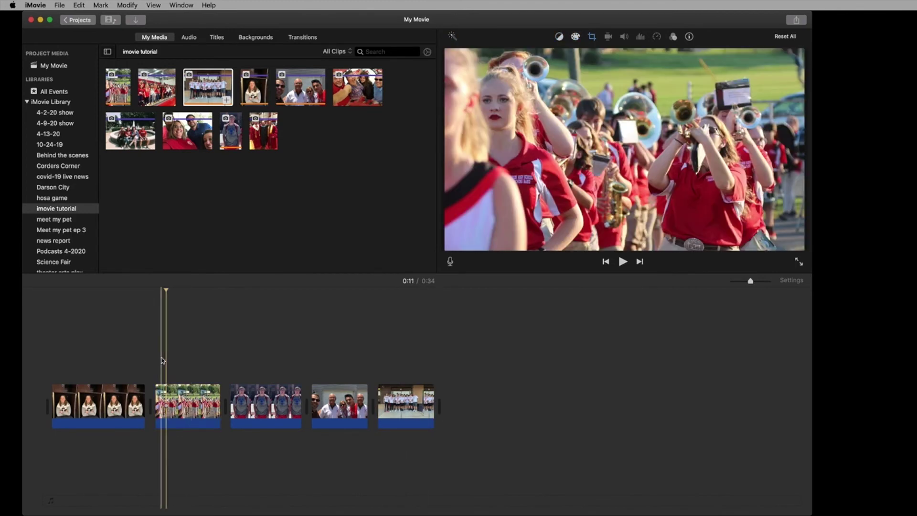
drag(163, 361, 417, 412)
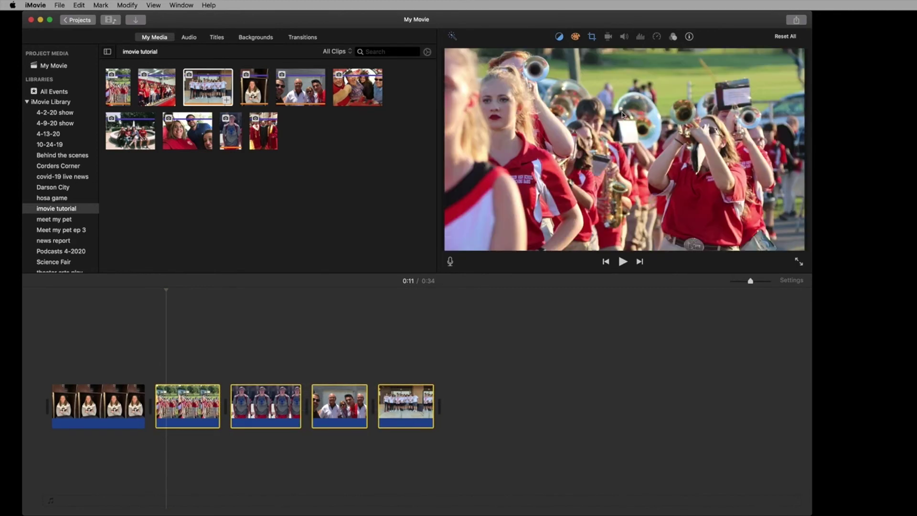
click(689, 37)
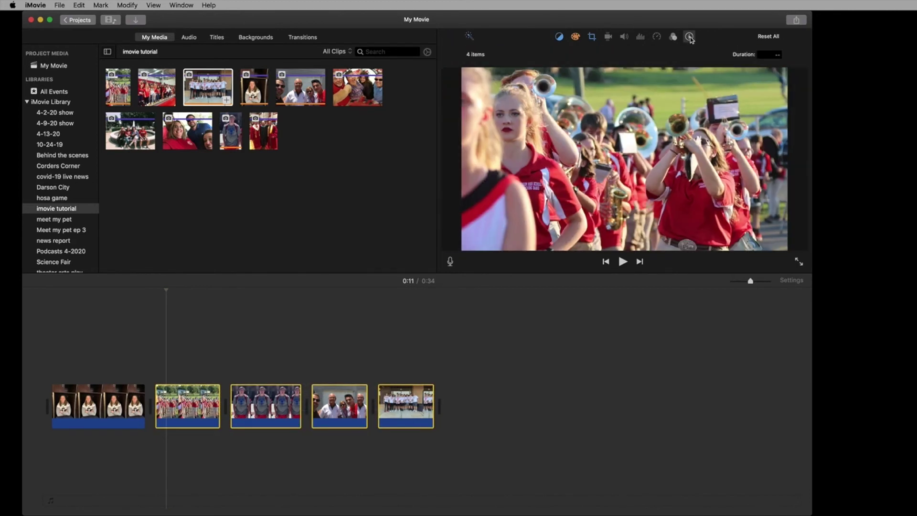
click(768, 56)
text(7.0)
key(Return)
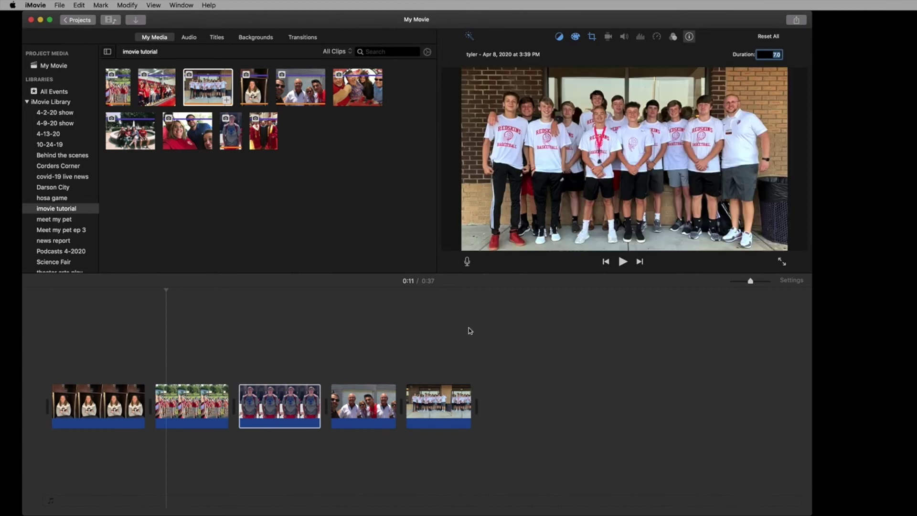
click(361, 348)
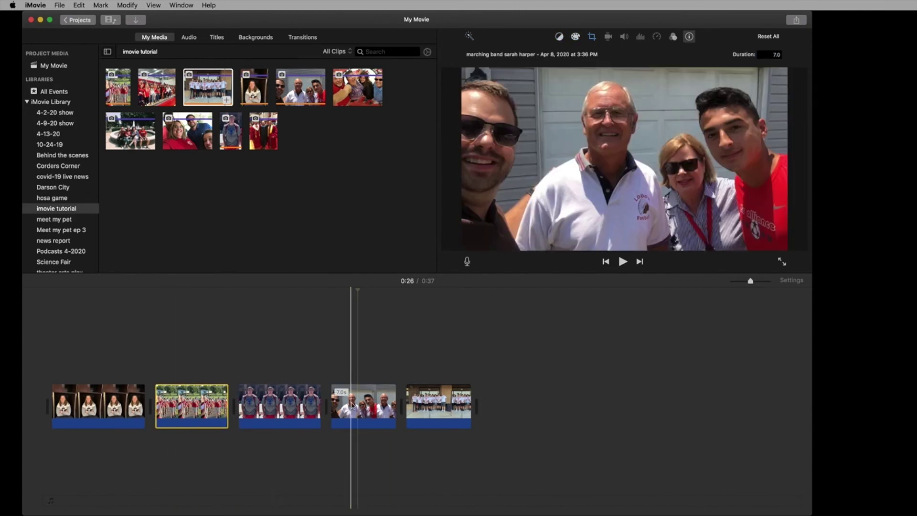
click(430, 393)
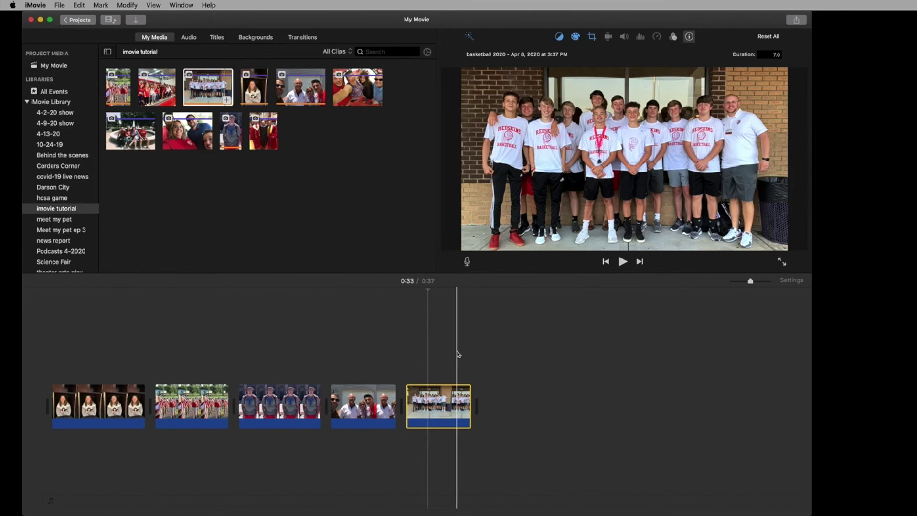
Add Mosaic between the last two photos, Wipe Left between photos three and four, Wipe Right between two and three.
click(303, 38)
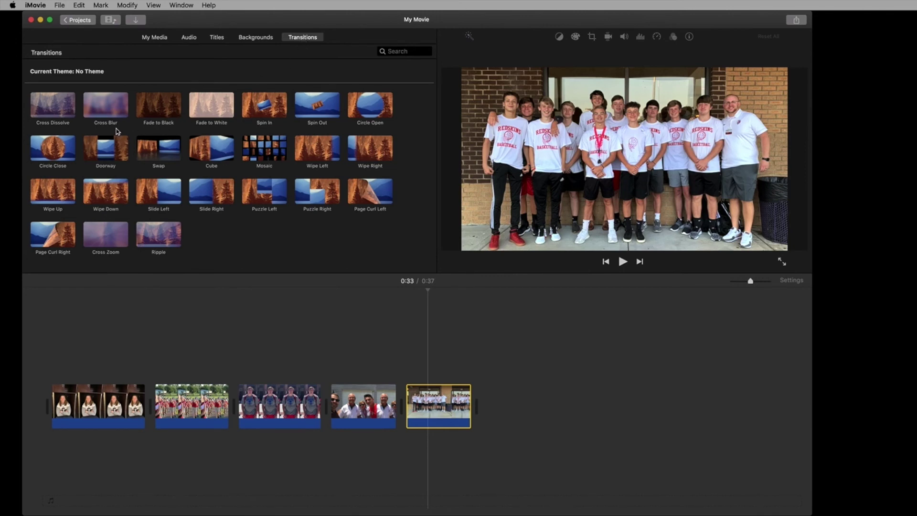
drag(253, 148, 391, 403)
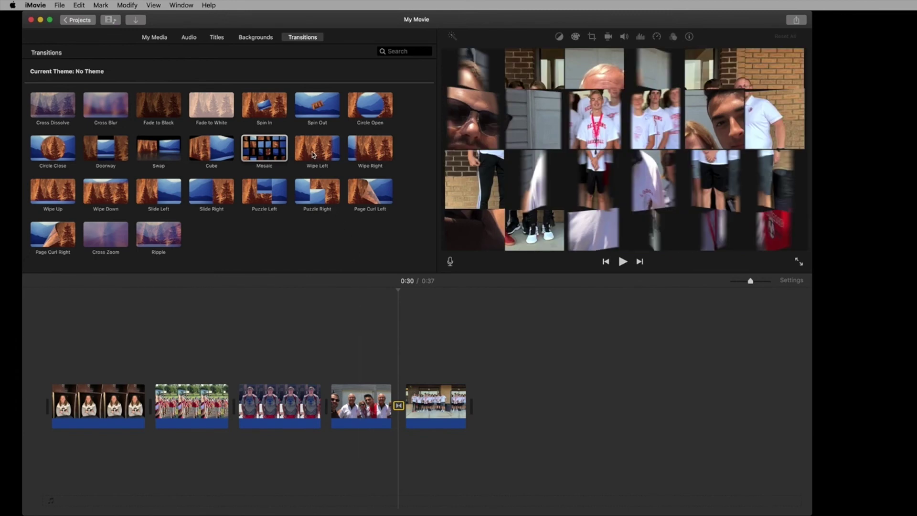
drag(313, 154, 322, 406)
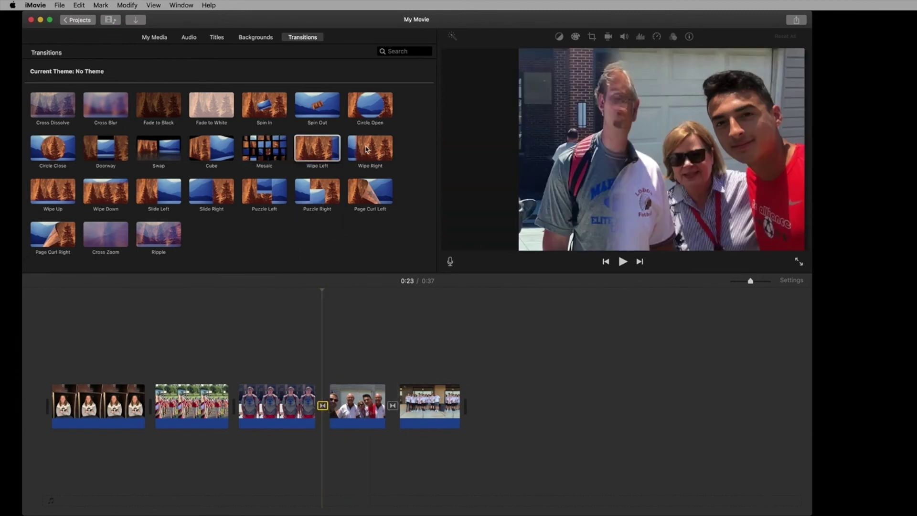
drag(367, 149, 234, 392)
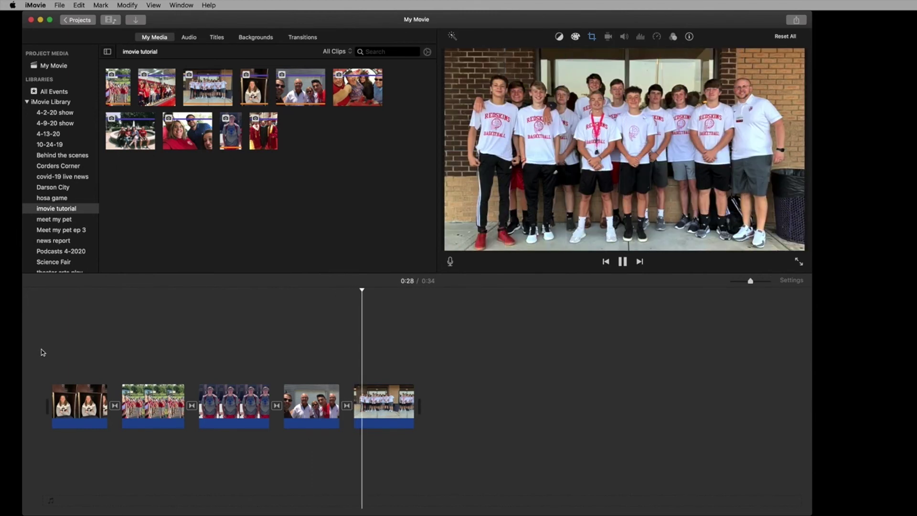
click(347, 406)
key(Delete)
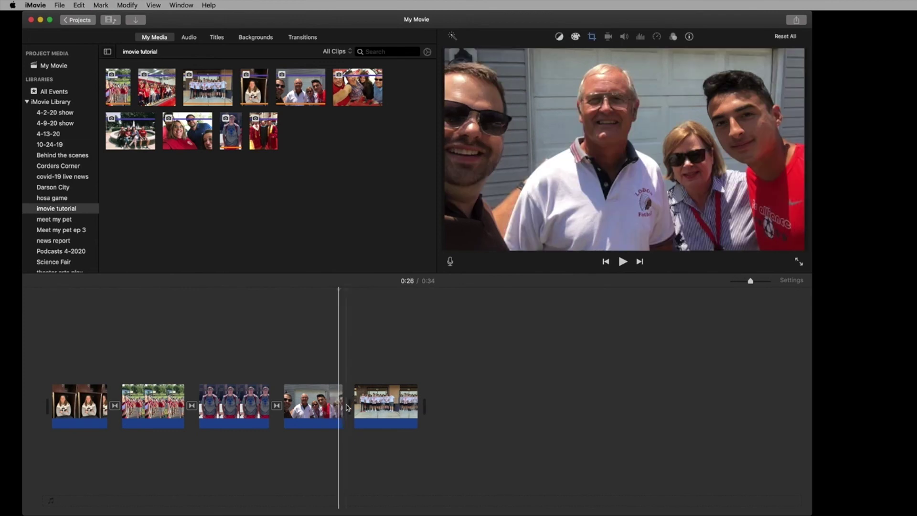
click(345, 409)
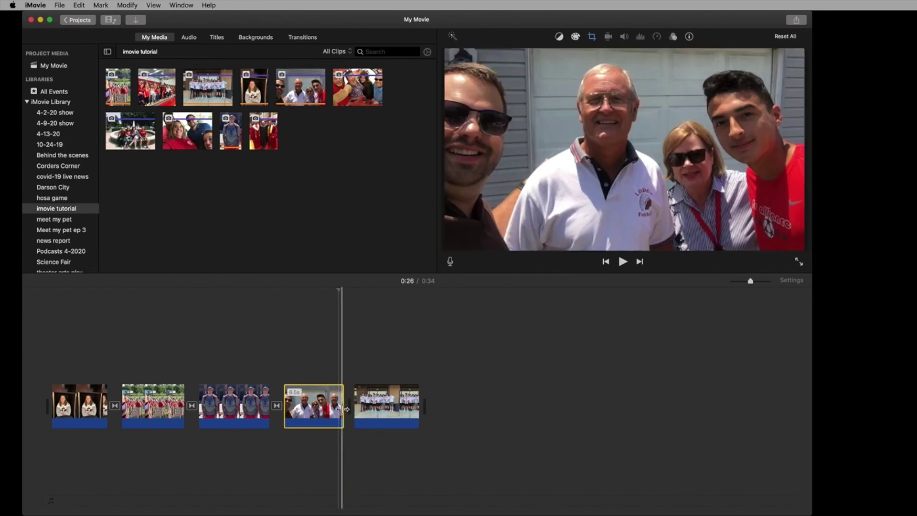
right_click(344, 411)
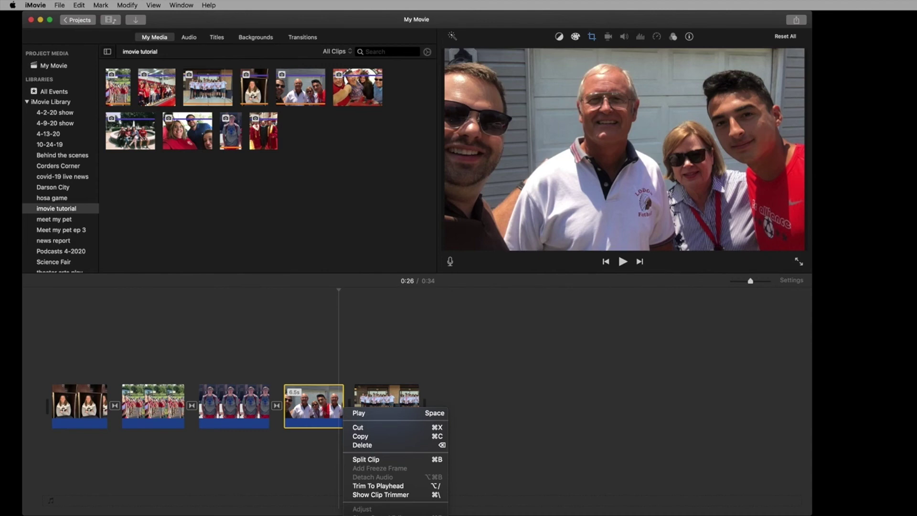
key(Escape)
key(super+z)
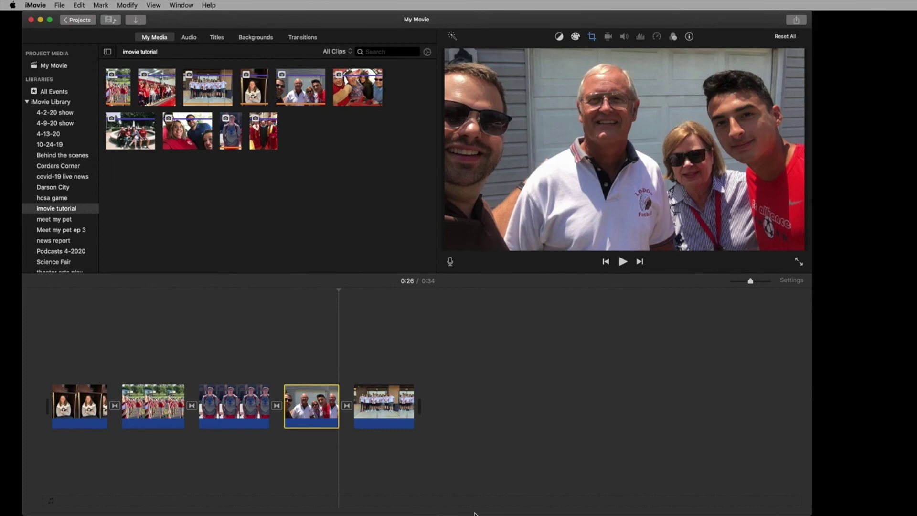
click(329, 375)
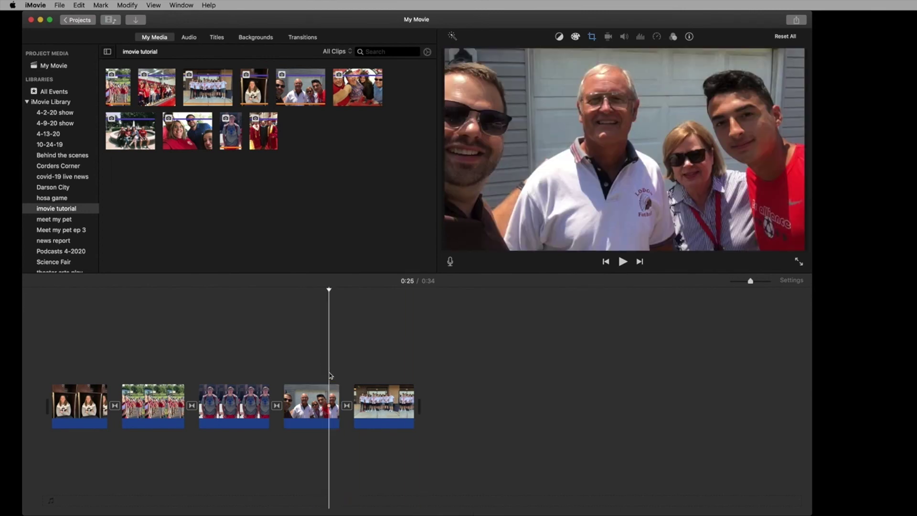
key(space)
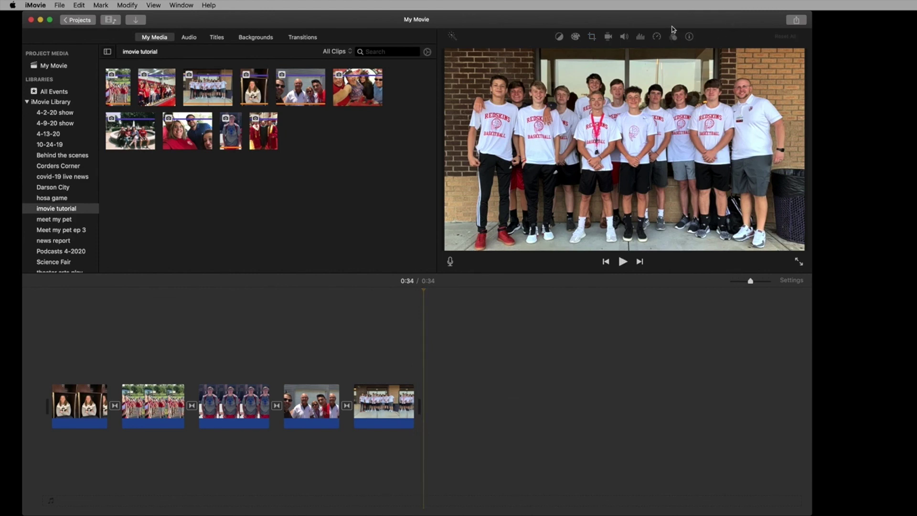
click(797, 21)
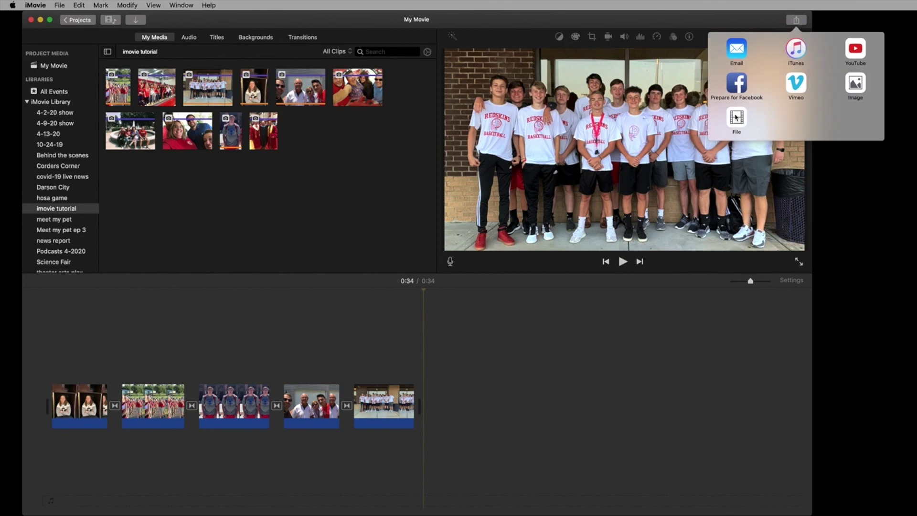
Start a file export and title the movie 'Senior Slide Show 2020'.
click(737, 118)
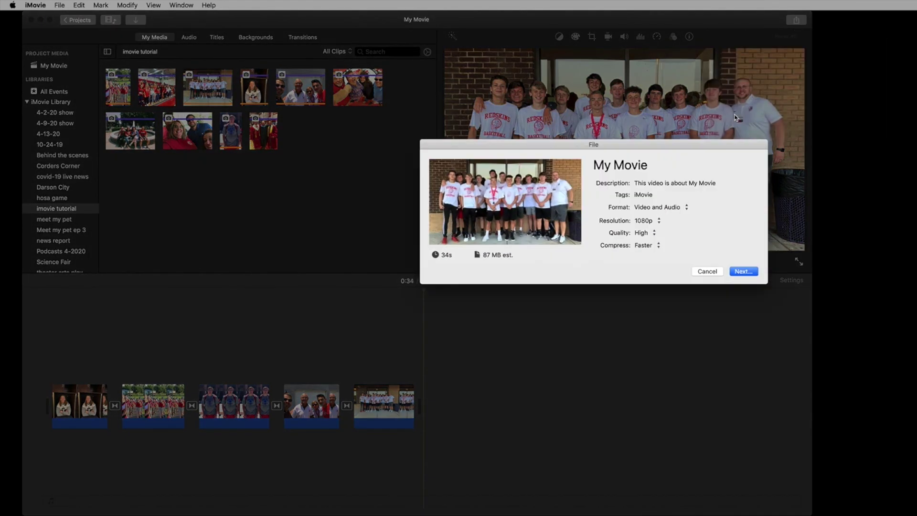
drag(649, 165, 597, 166)
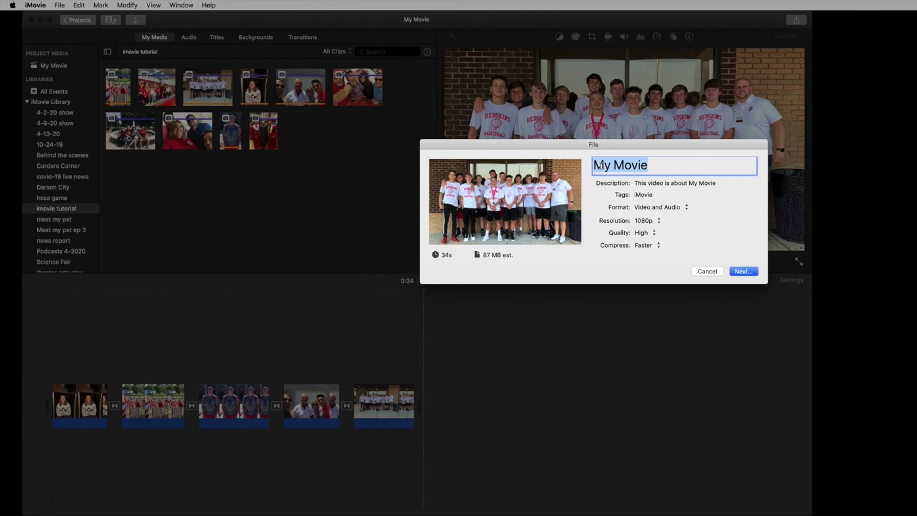
text(Senior )
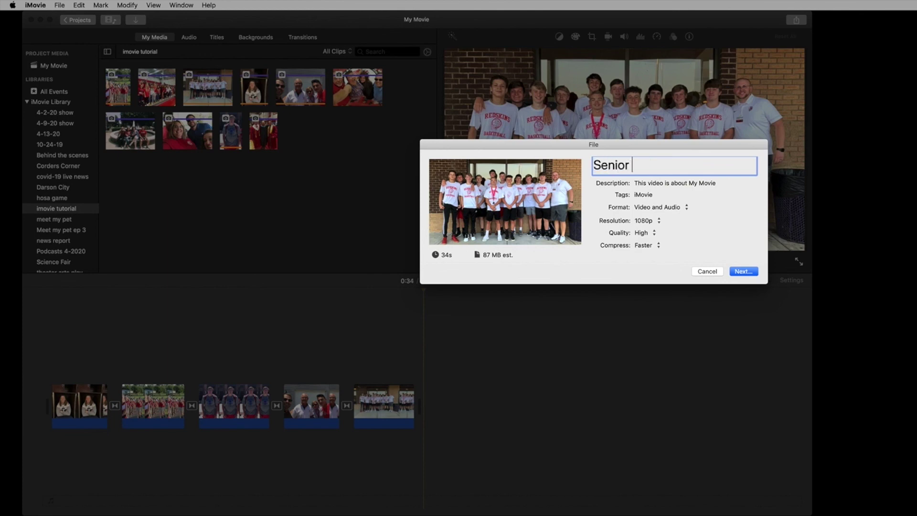
text(Slide Show 2020)
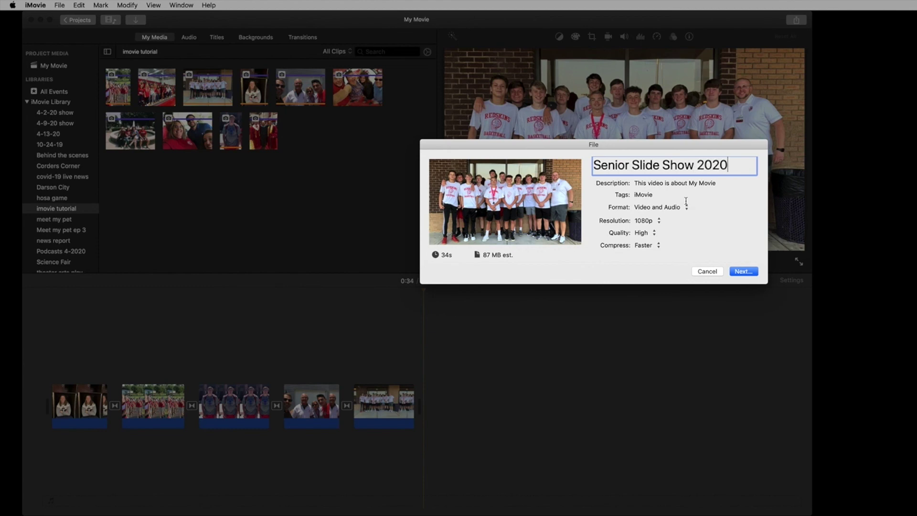
Keep the export at Video and Audio format, 1080p resolution and High quality.
click(673, 210)
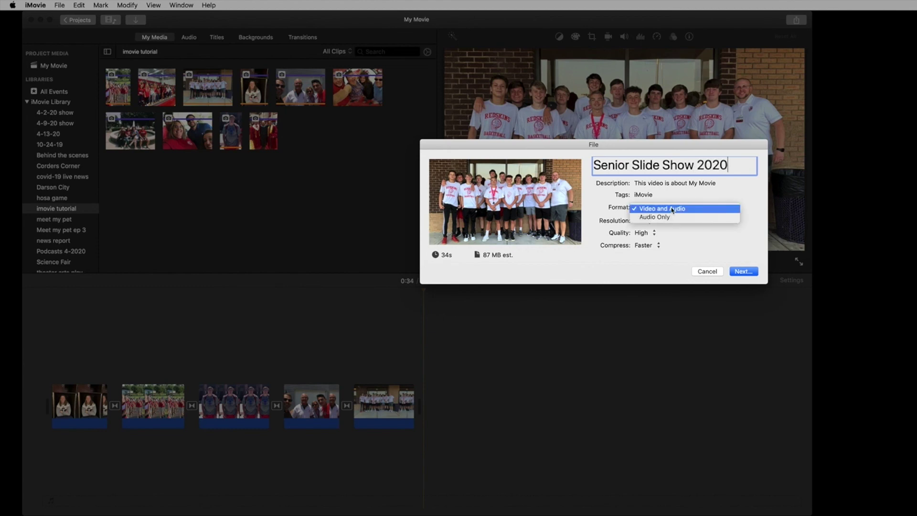
click(673, 211)
click(653, 222)
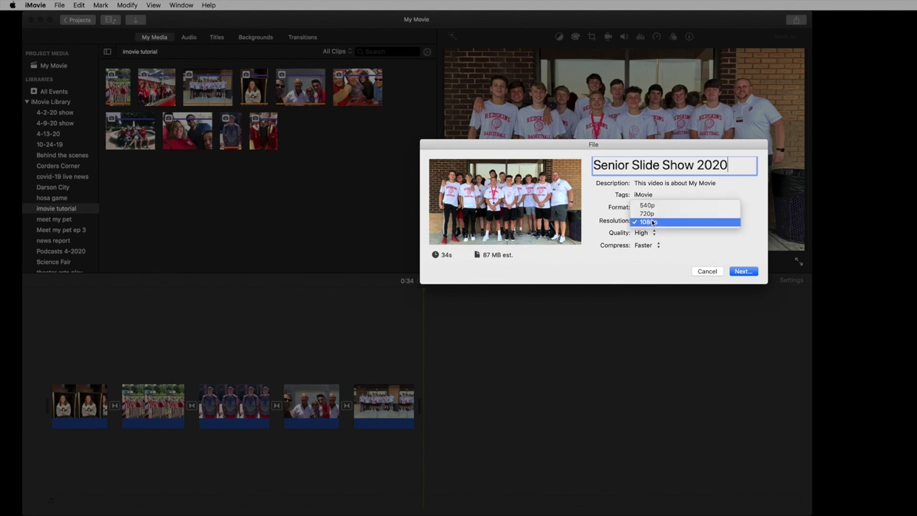
click(653, 223)
click(644, 236)
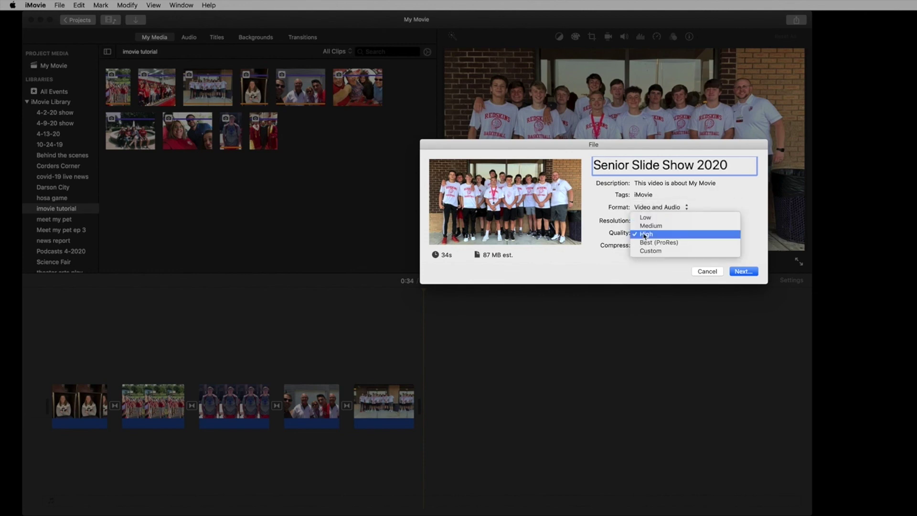
click(644, 236)
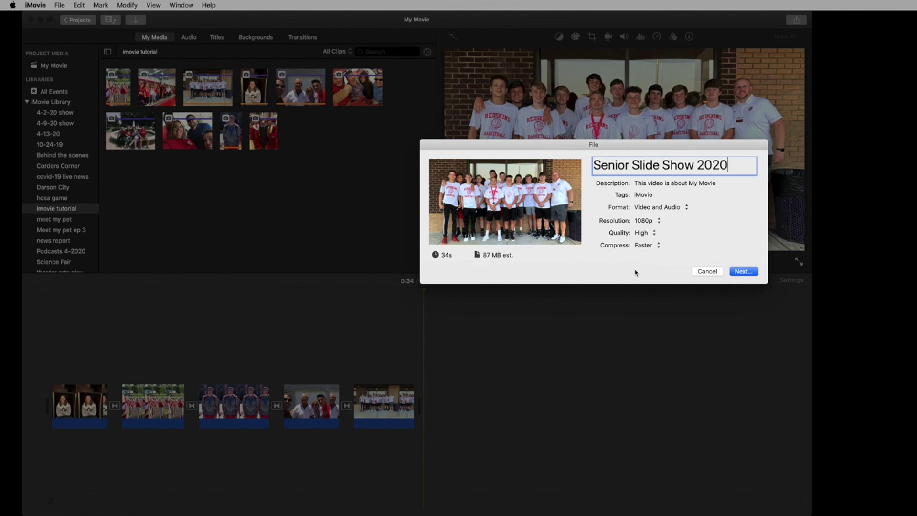
Choose the Desktop as the save location for the export.
click(748, 275)
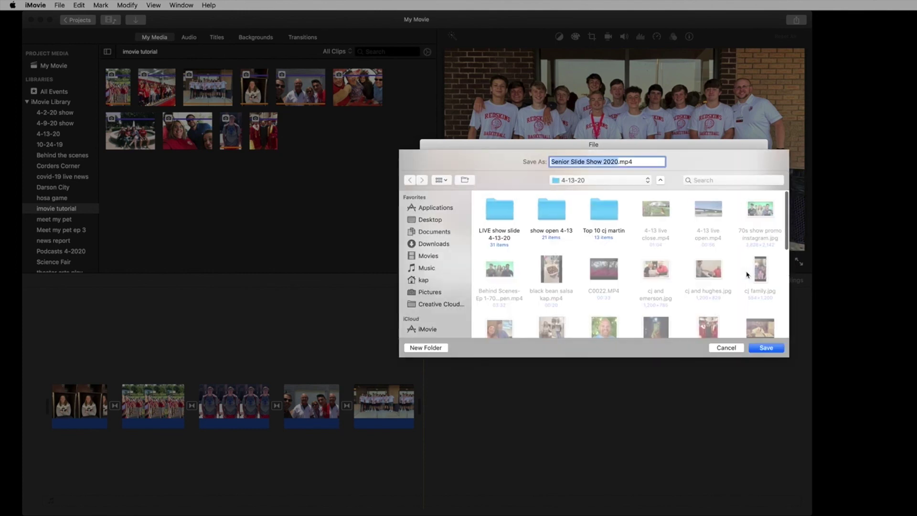
click(430, 220)
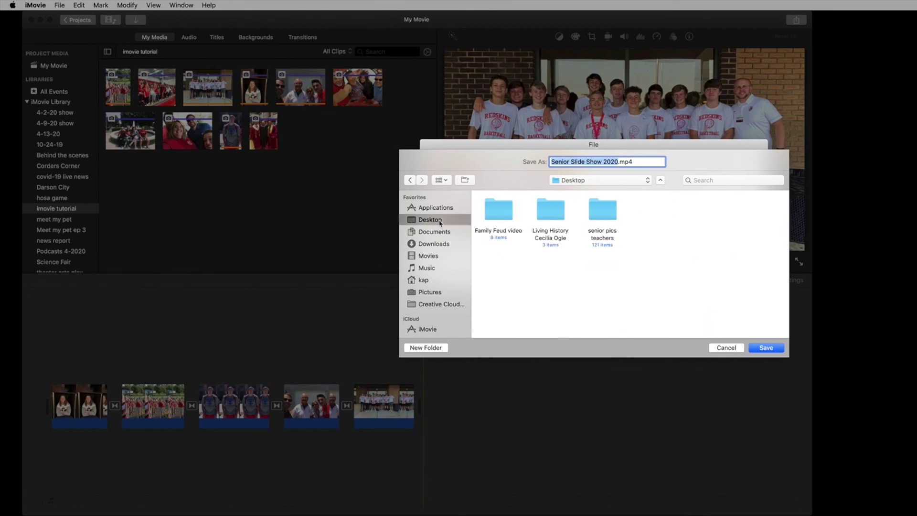